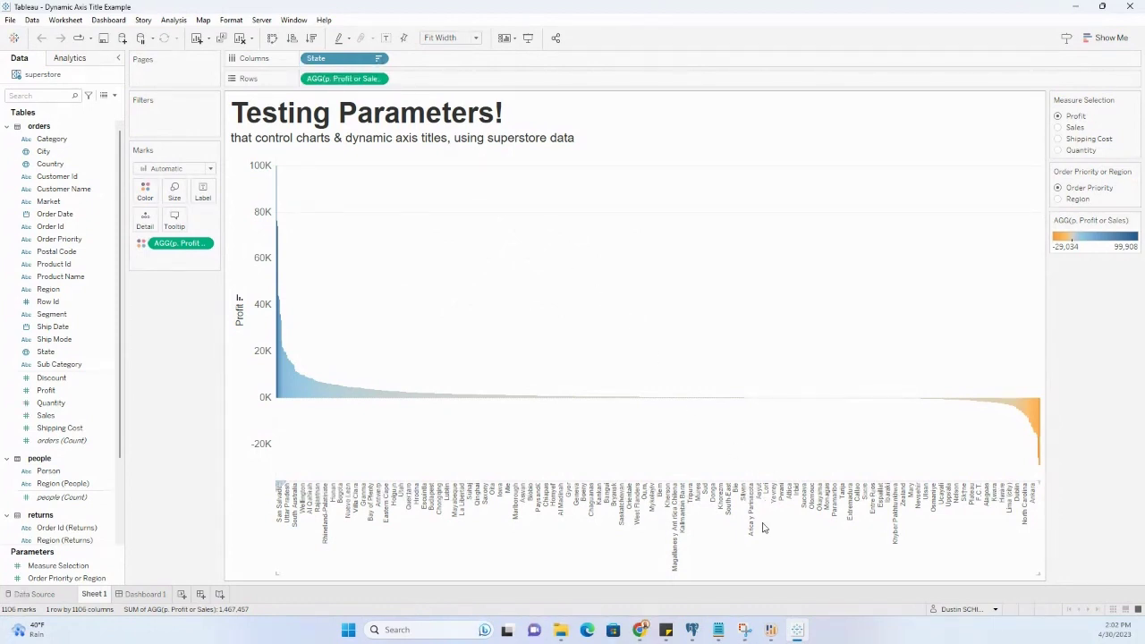
Step: Inspect the Measure Selection parameter's settings and close them without changes
mouse_move(774, 633)
click(1135, 100)
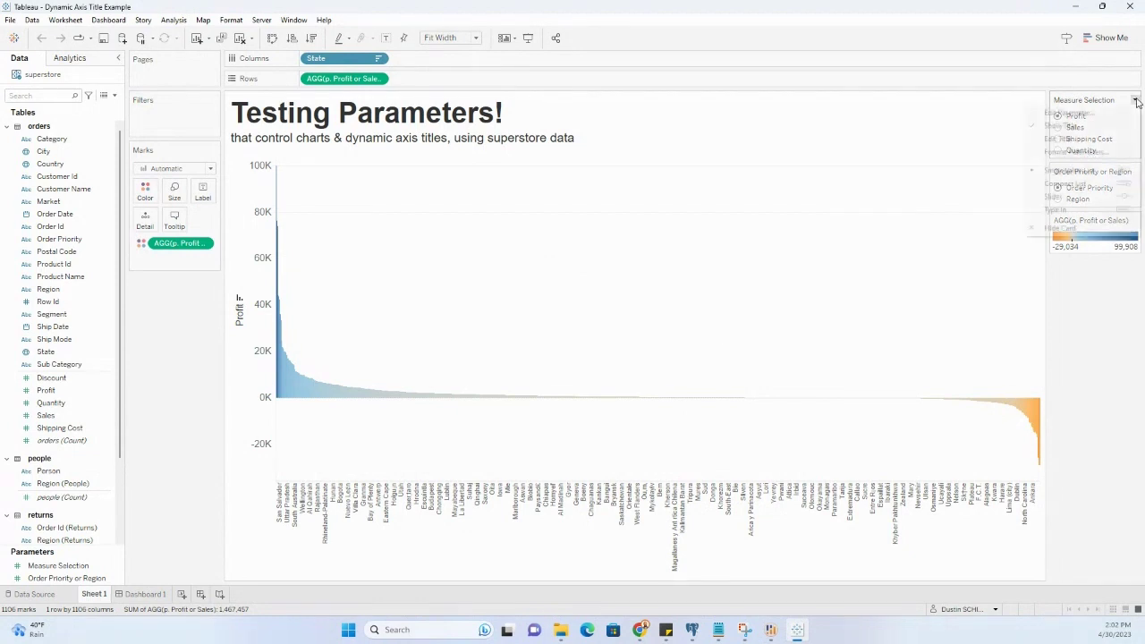
click(1109, 111)
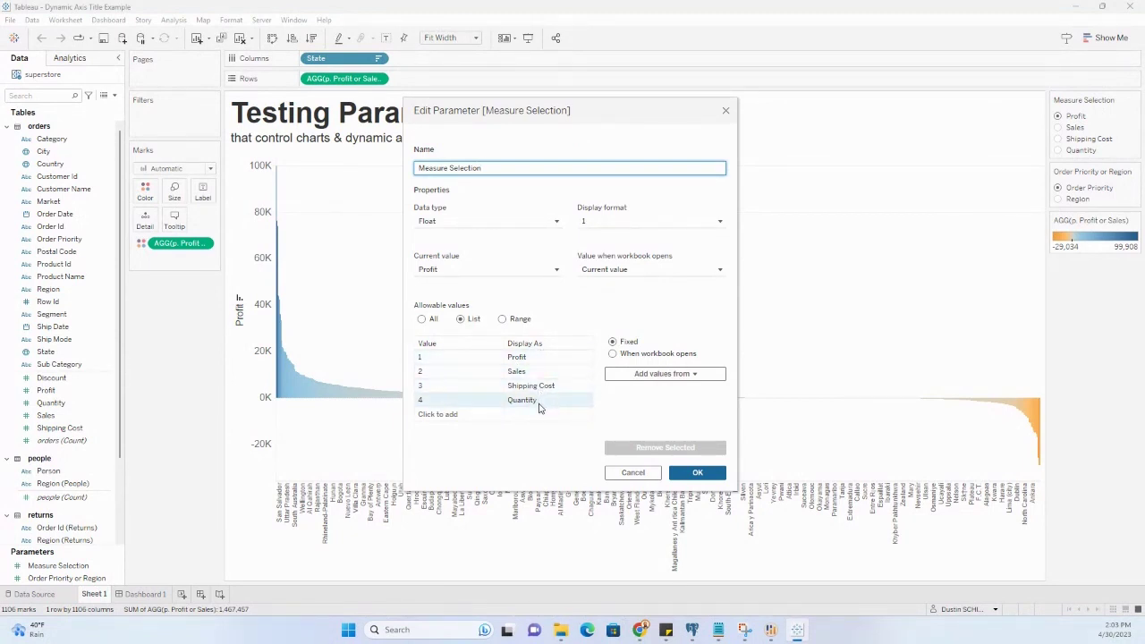
click(725, 113)
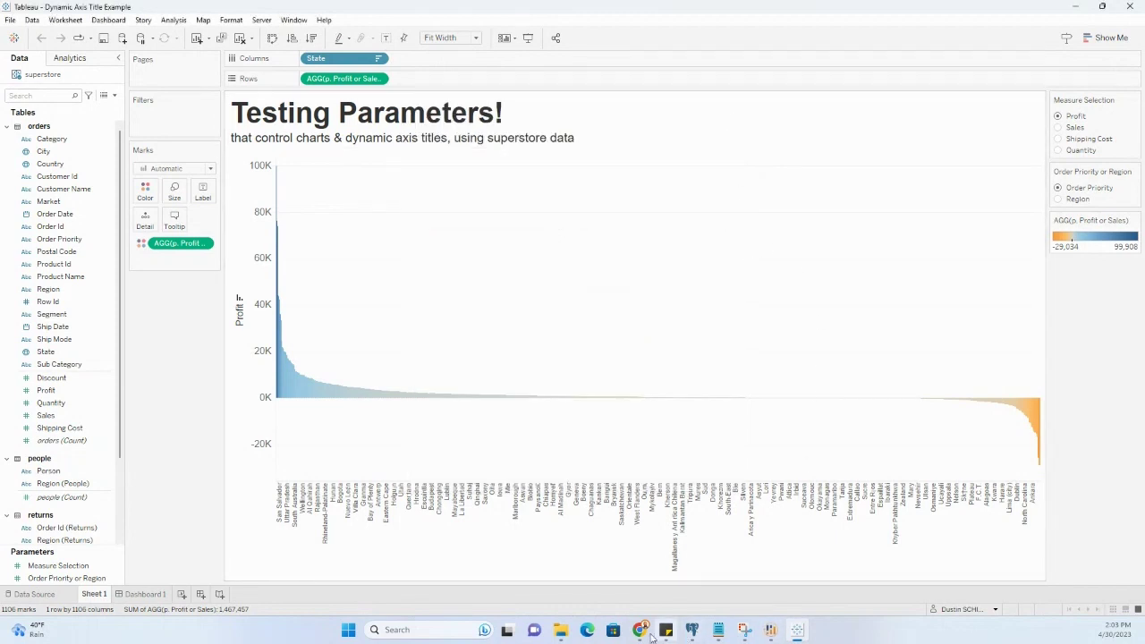
Step: On the published dashboard, cycle Measure through Sales, Shipping Cost, Quantity, Shipping Cost, ending on Profit
mouse_move(642, 637)
click(465, 573)
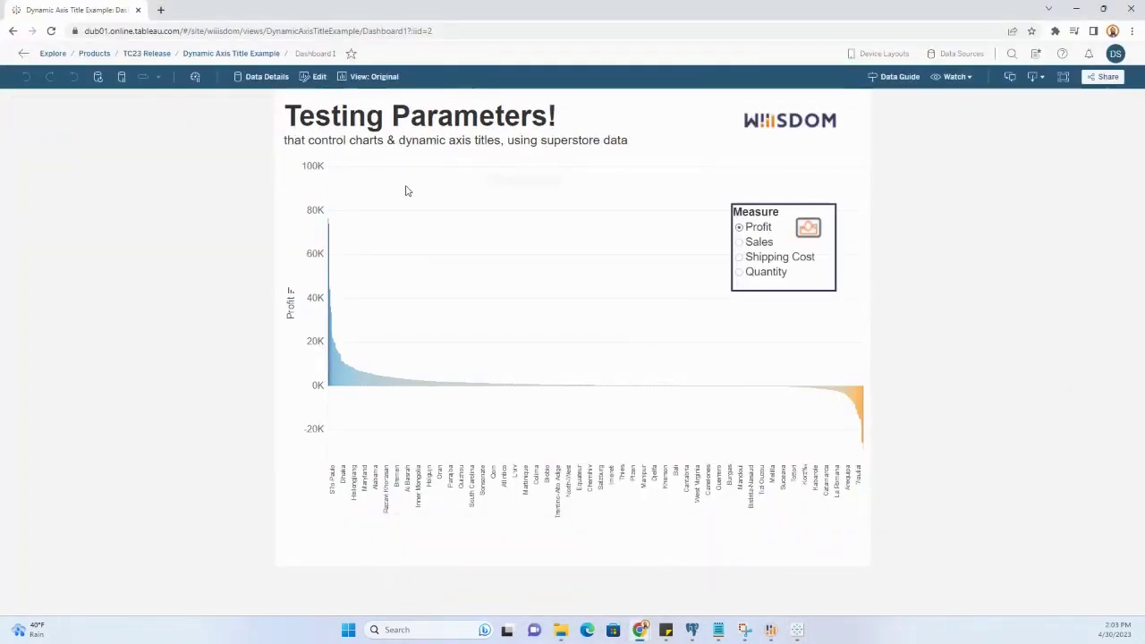
click(740, 243)
click(740, 256)
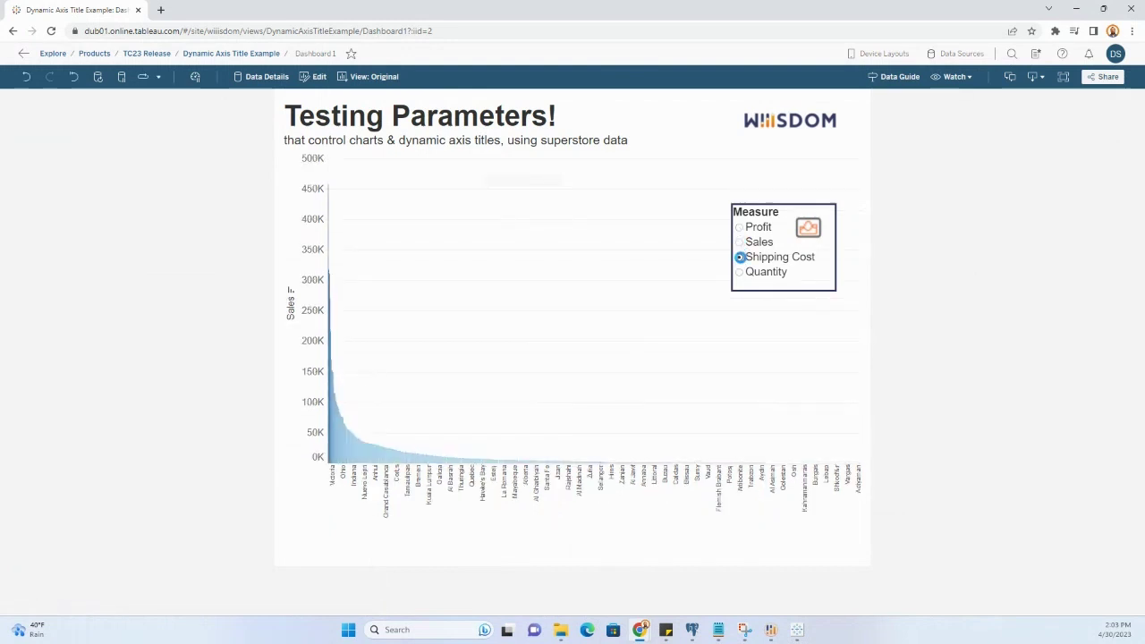
click(739, 272)
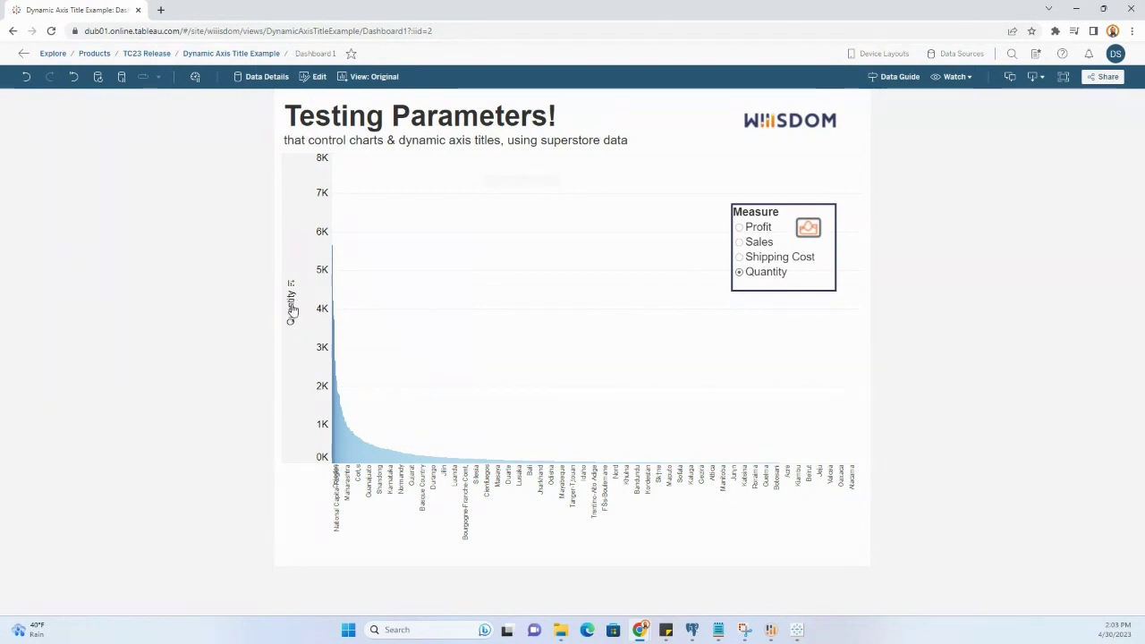
click(739, 257)
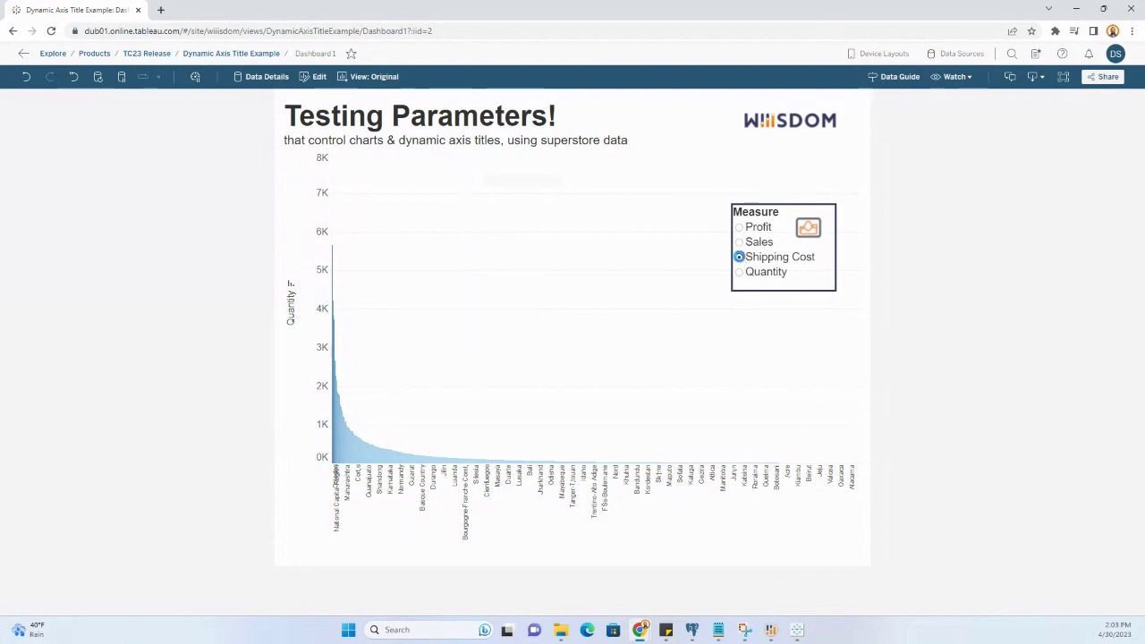
click(739, 227)
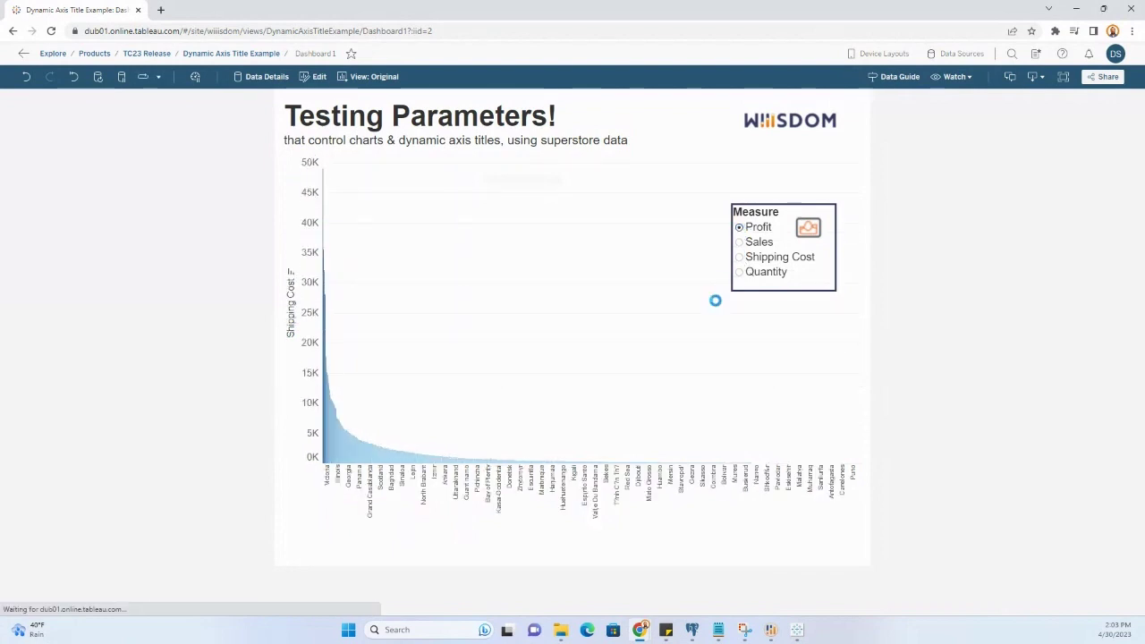
click(771, 630)
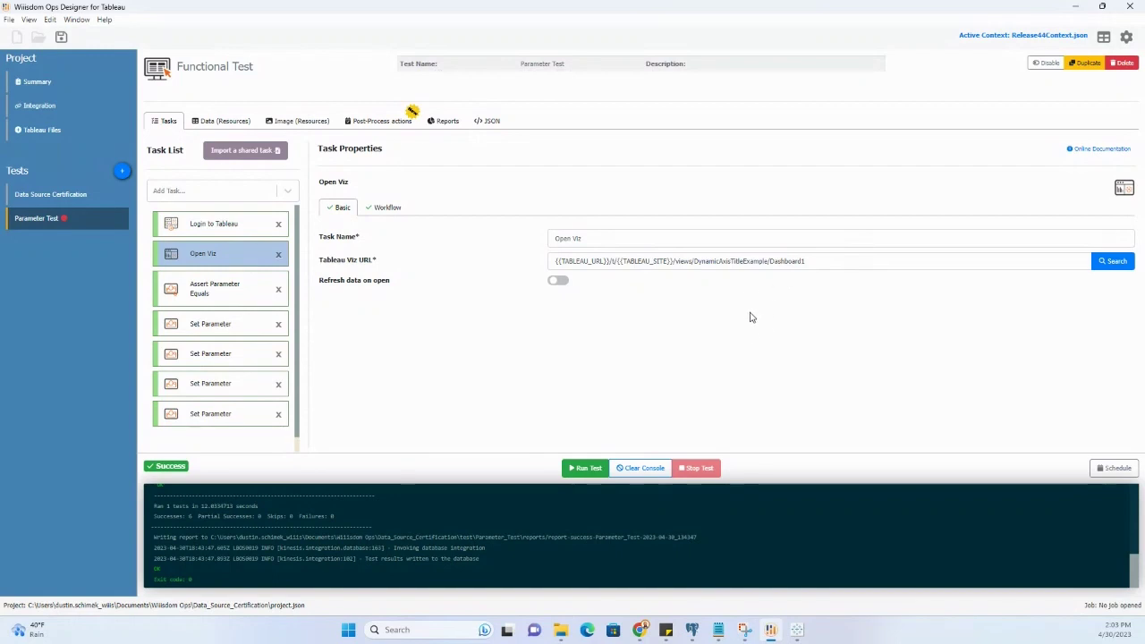
Step: Check that the Assert Parameter Equals task's expected number value is Profit, leaving it unchanged
key(alt+Tab)
key(alt+Tab)
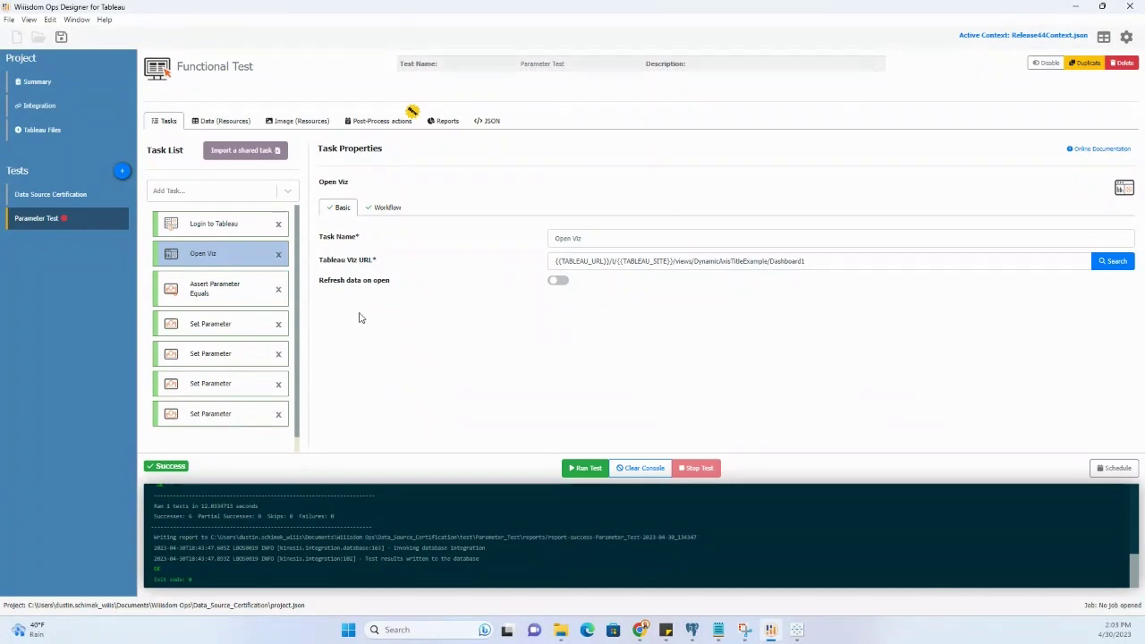
click(280, 295)
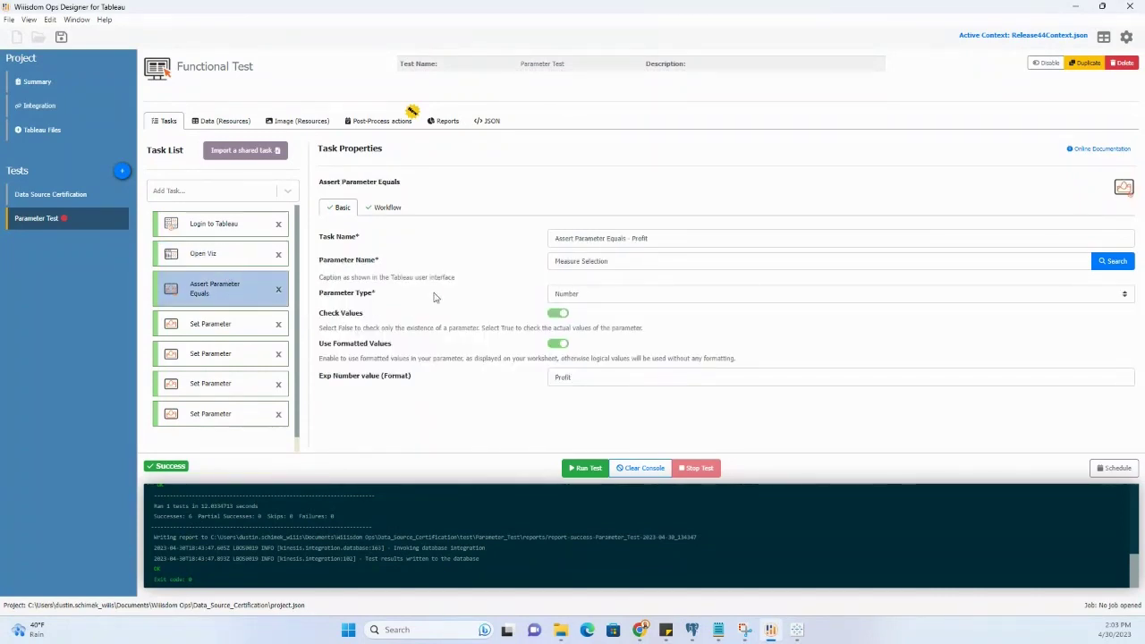
click(578, 377)
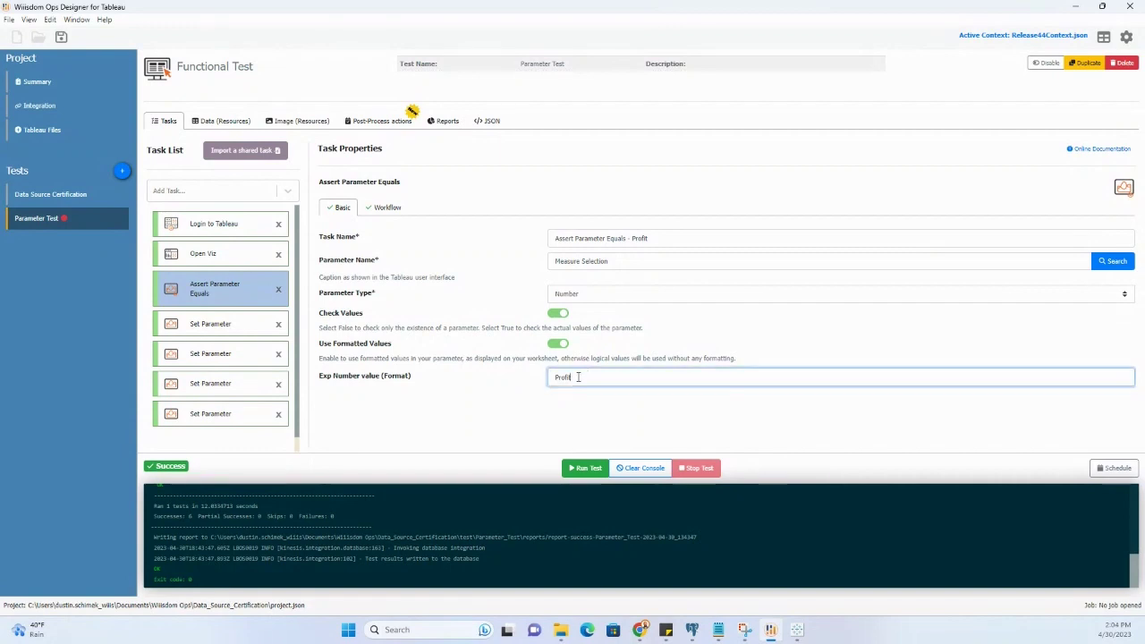
click(516, 404)
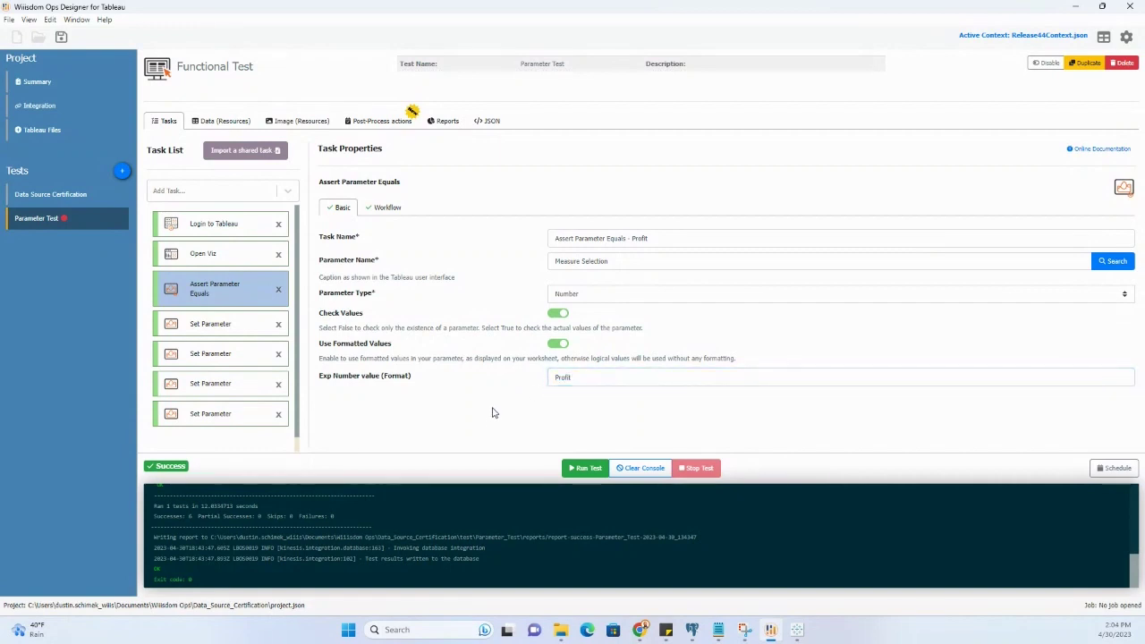
click(640, 630)
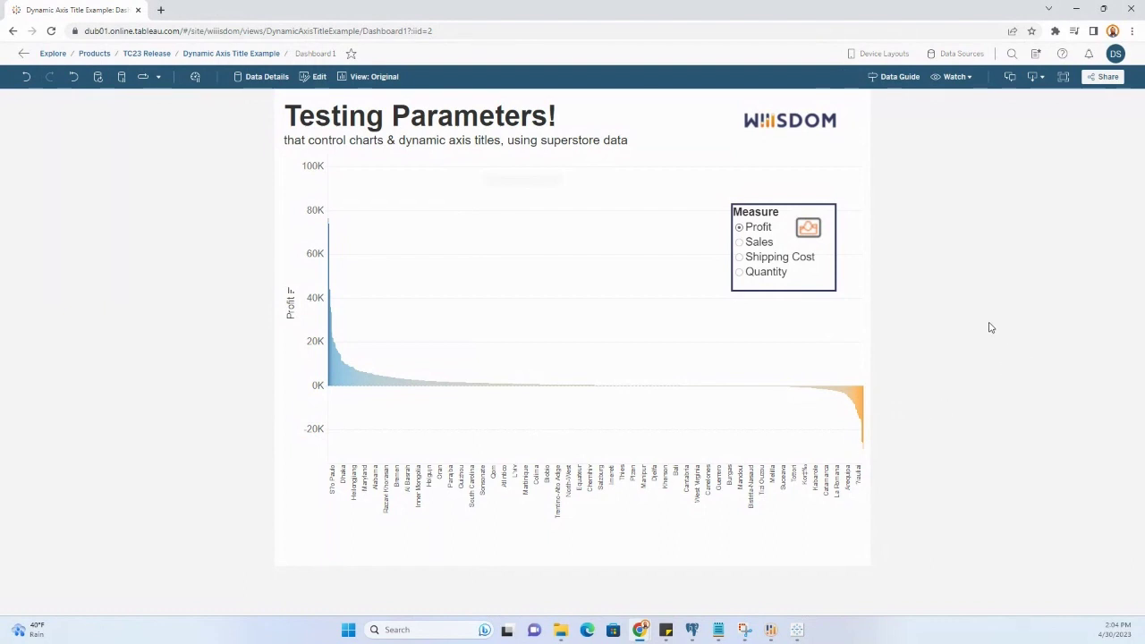
key(alt+Tab)
Step: Review the Sales, Shipping Cost and Quantity Set Parameter tasks' values, ending on Set Parameter - Sales
click(204, 324)
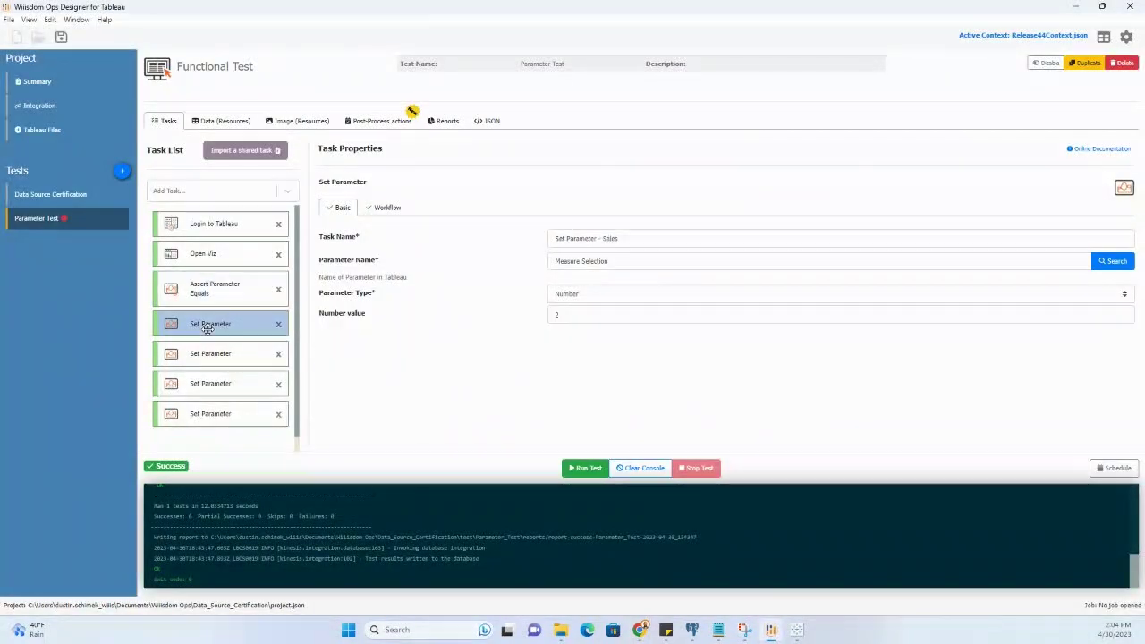
click(227, 355)
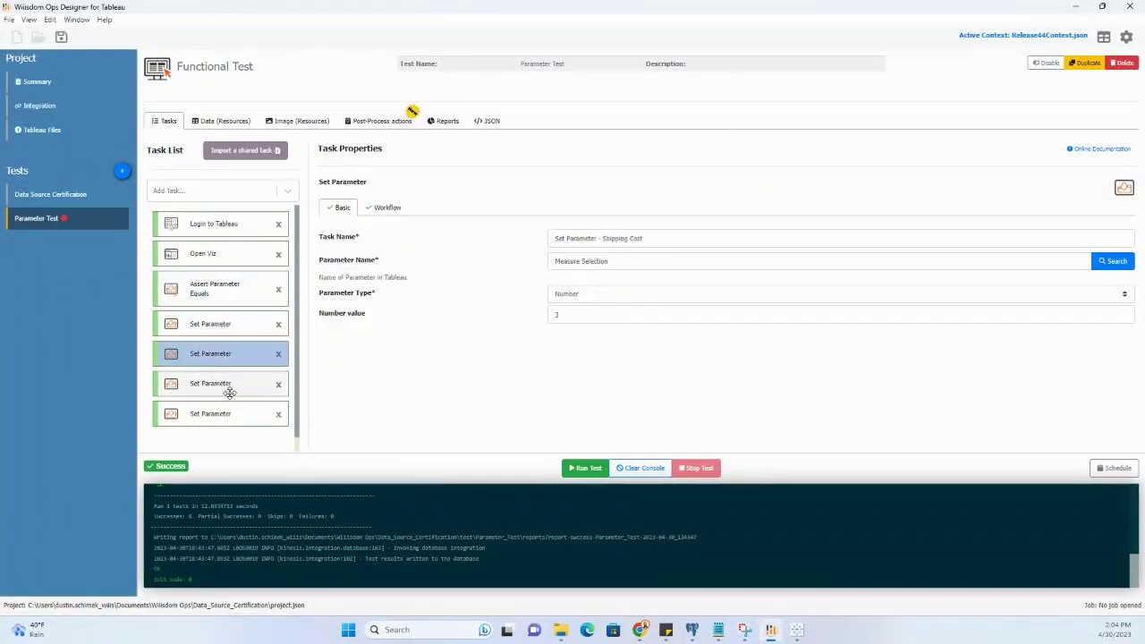
click(229, 385)
click(229, 413)
click(230, 324)
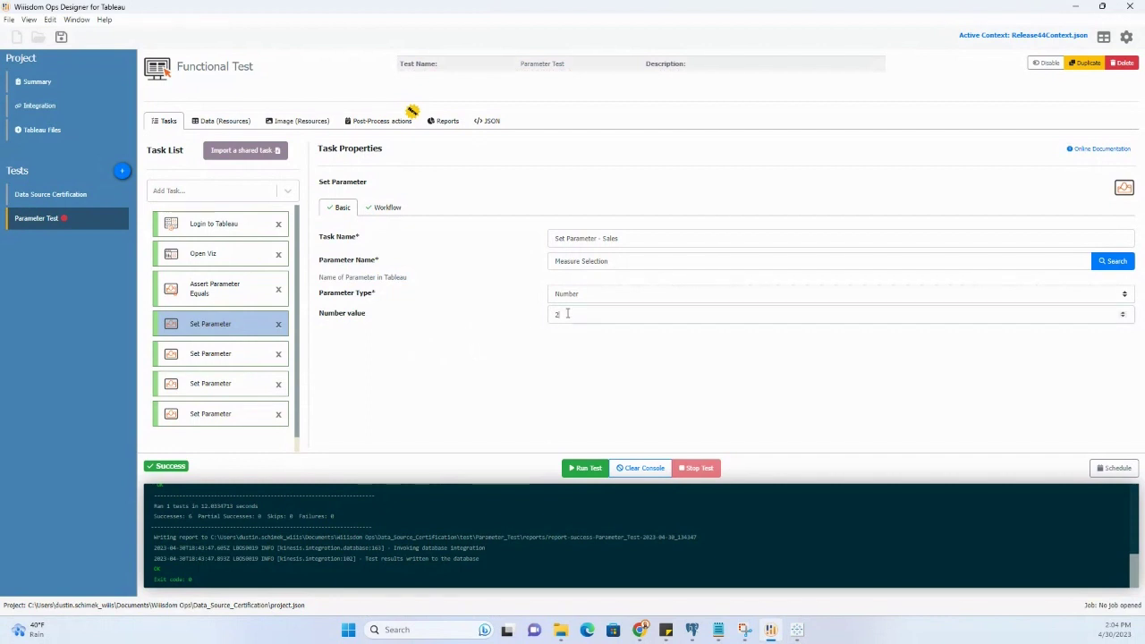
click(223, 355)
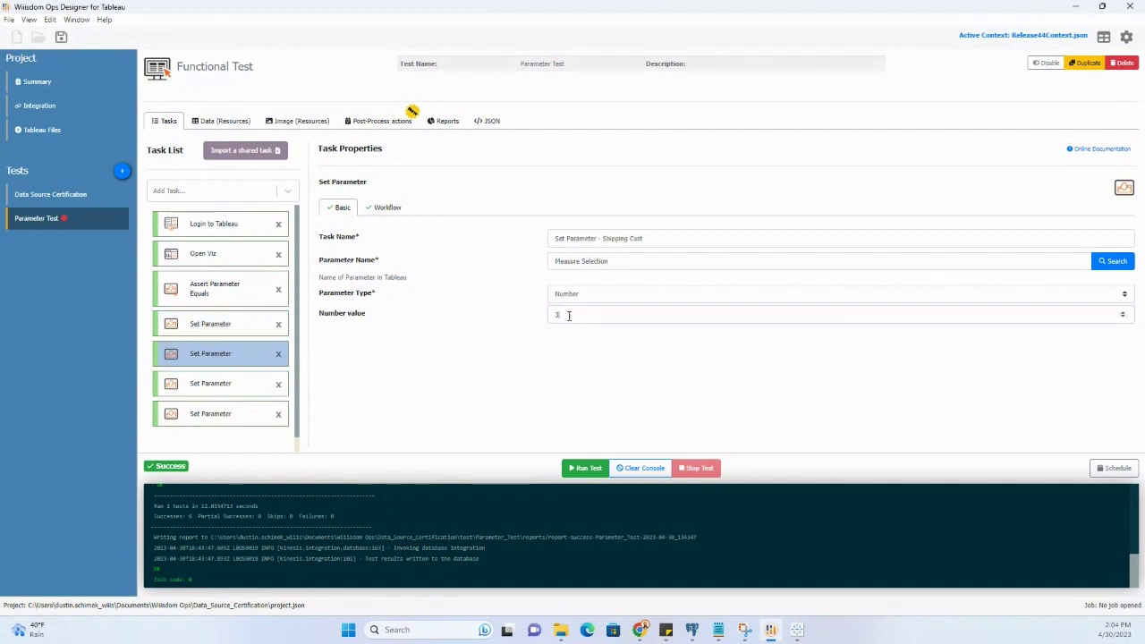
click(205, 386)
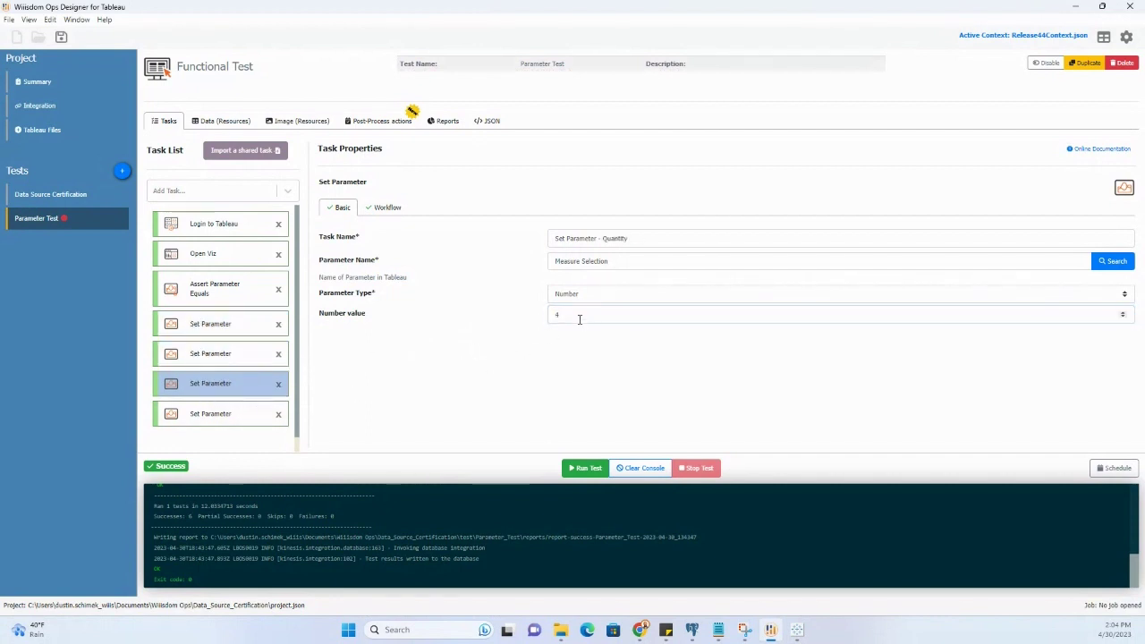
click(225, 324)
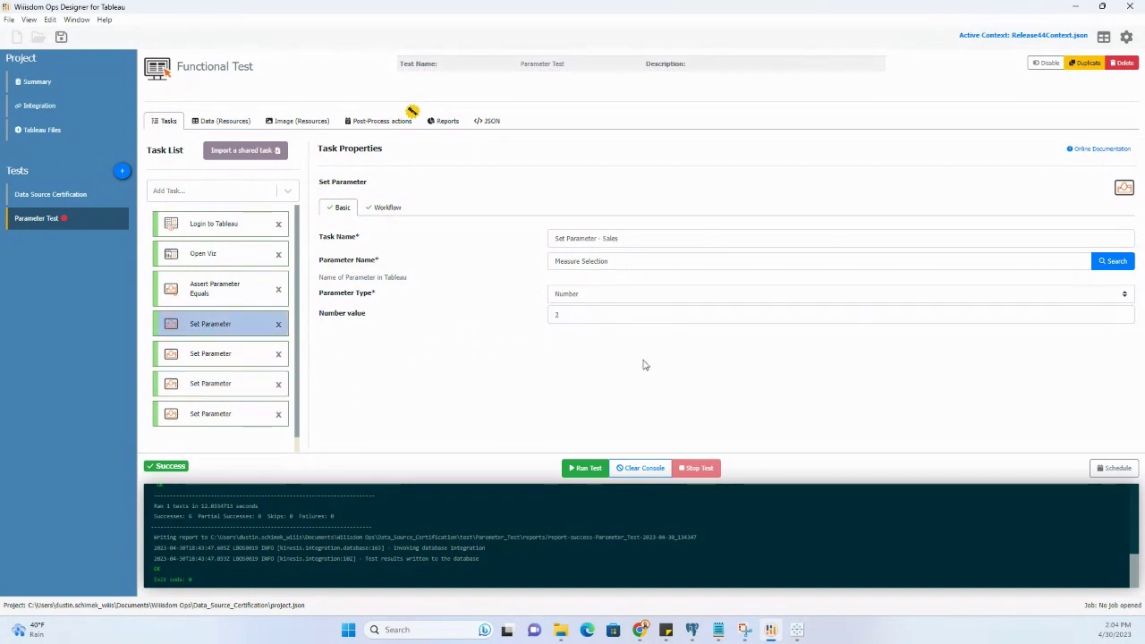
key(alt+Tab)
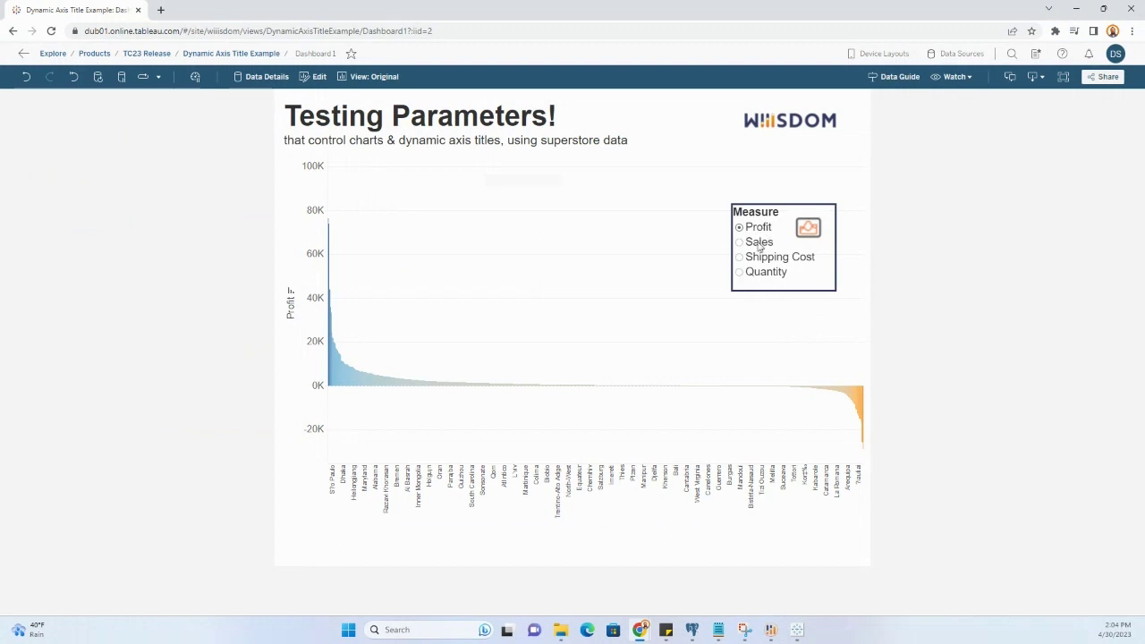
Step: Switch the dashboard's Measure to Sales, then reset it to Profit
key(alt+Tab)
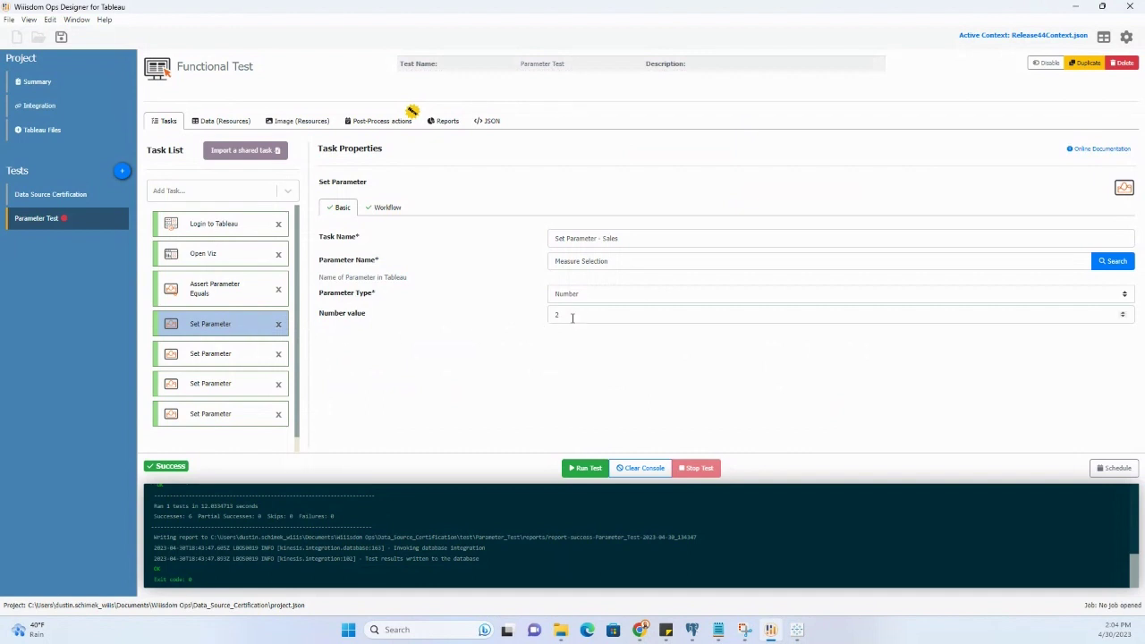
key(alt+Tab)
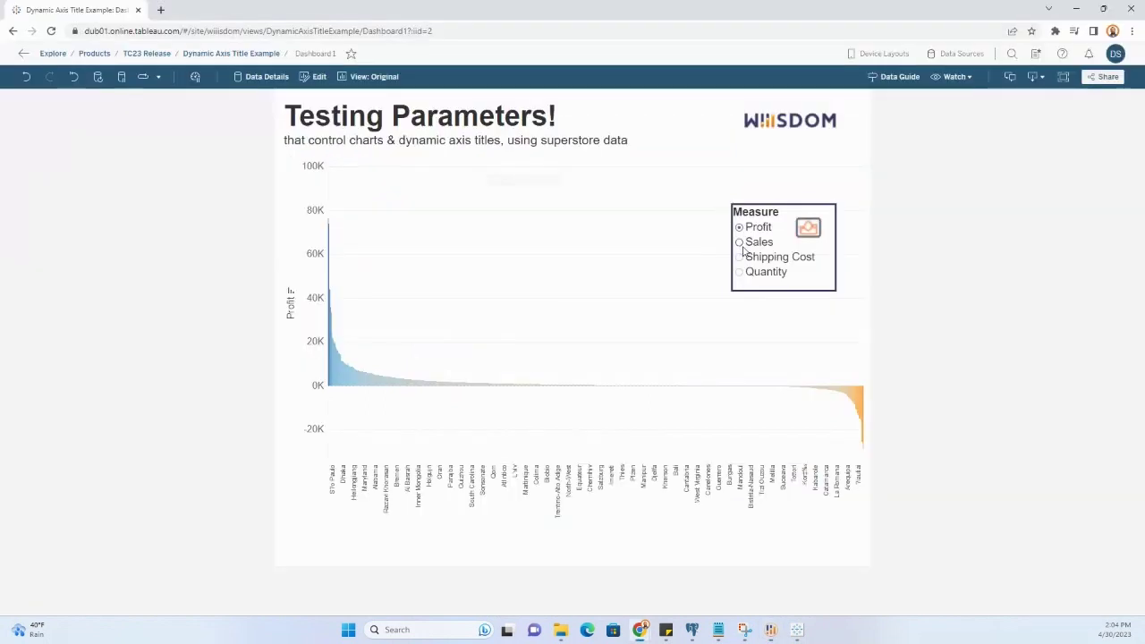
click(739, 242)
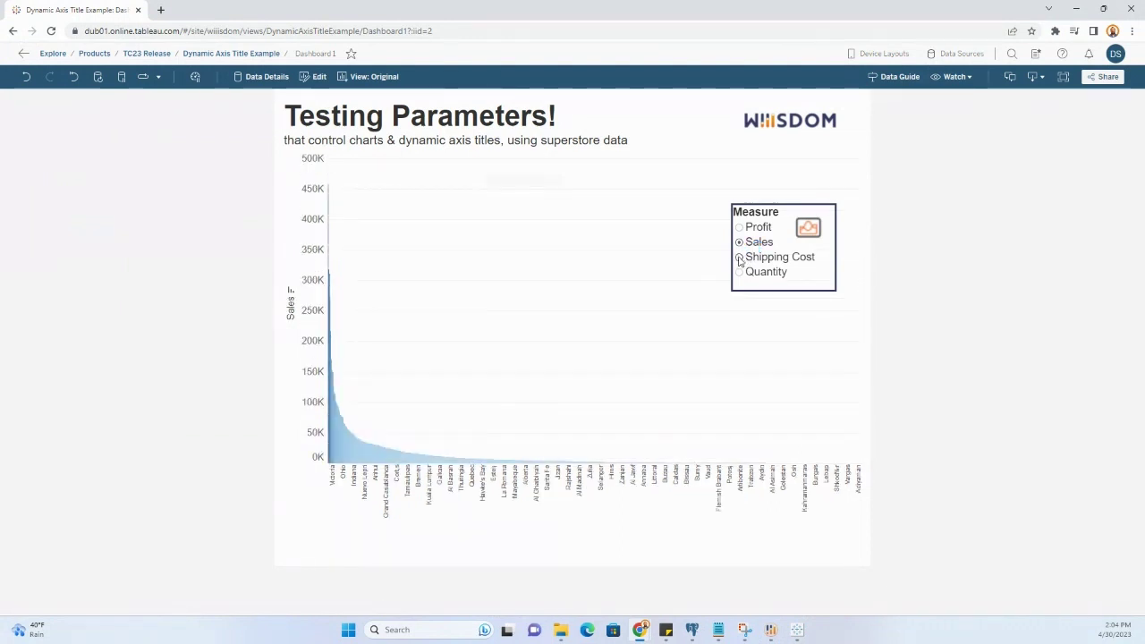
click(740, 229)
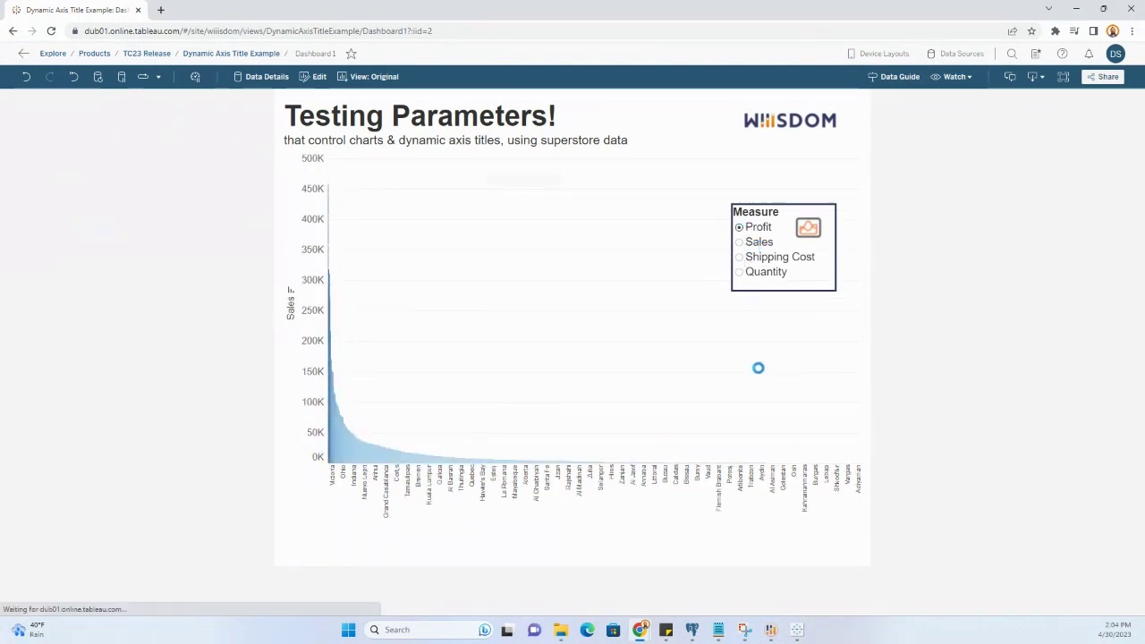
key(alt+Tab)
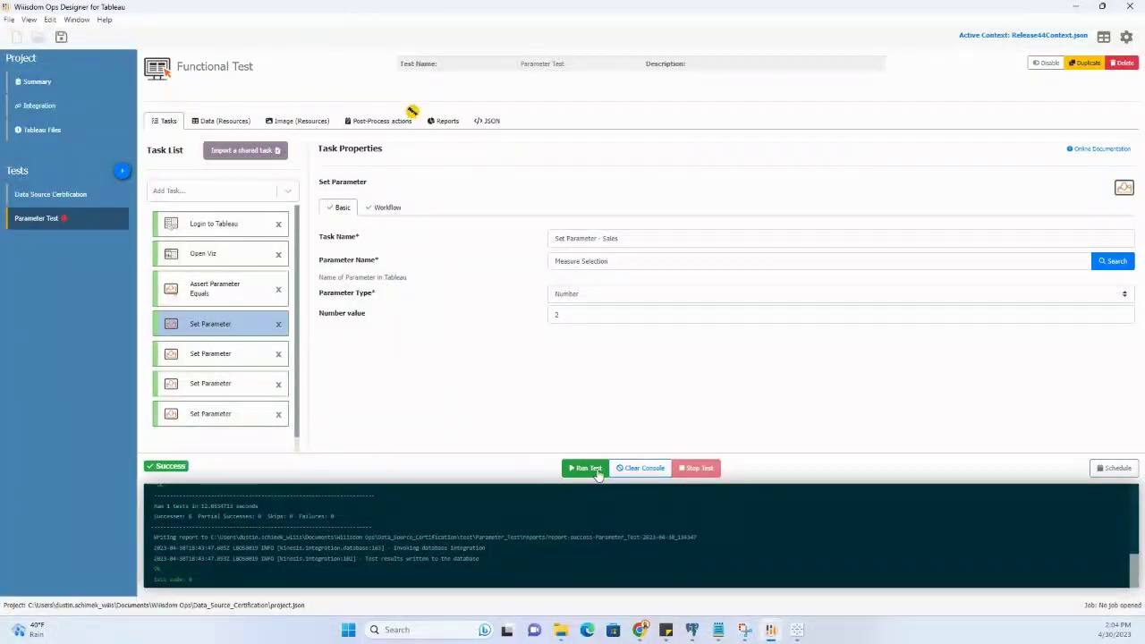
Step: Save the Parameter Test project and run it to a six-task success
click(588, 468)
click(560, 307)
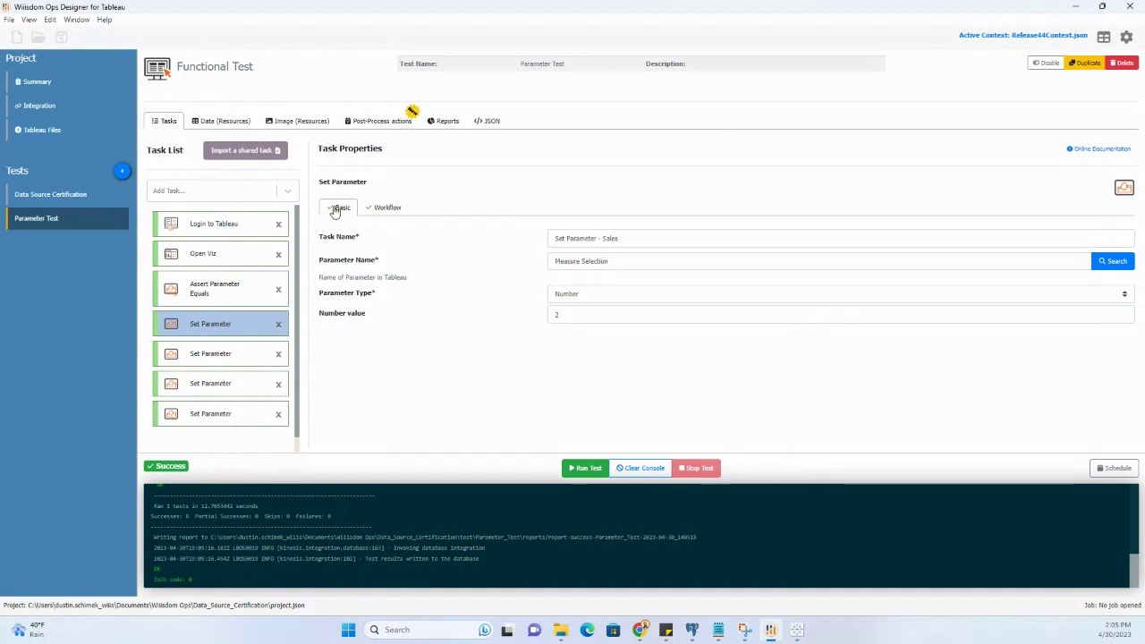
Step: Open the newest success report and review each task's timing, such as Sales 1.800s and Profit 1.500s
click(440, 122)
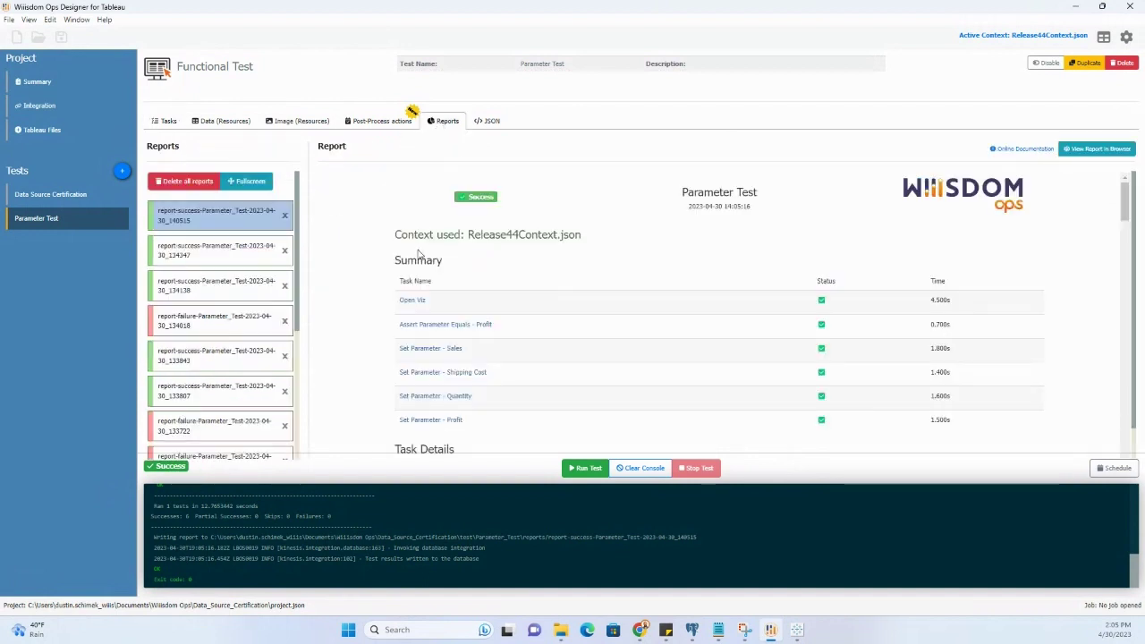
scroll(553, 360, down, 1)
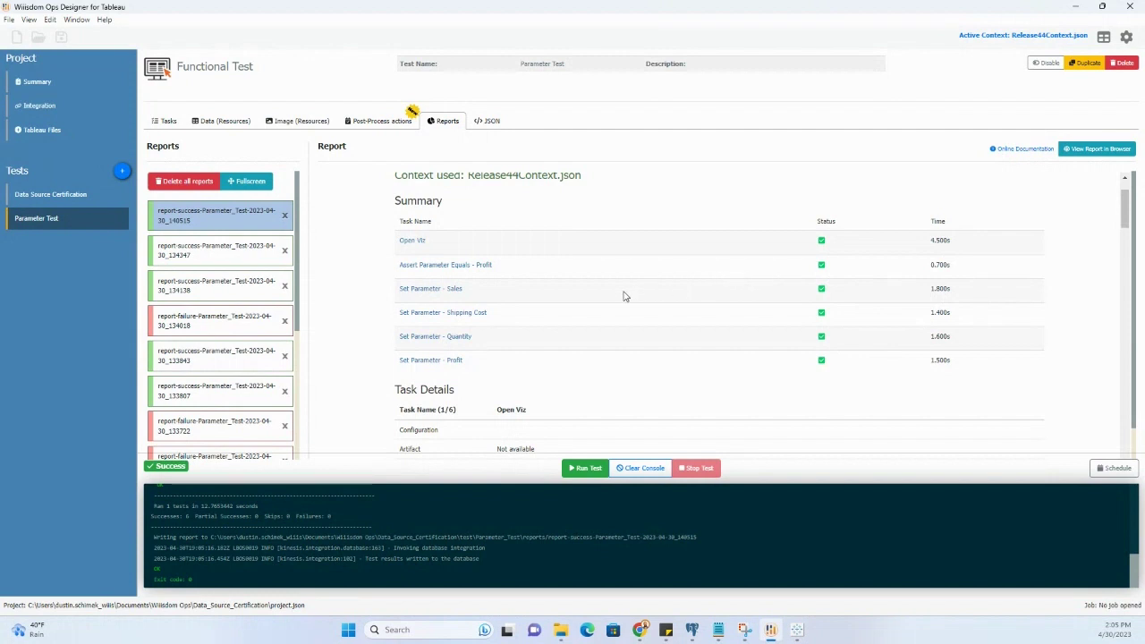
drag(932, 296, 957, 363)
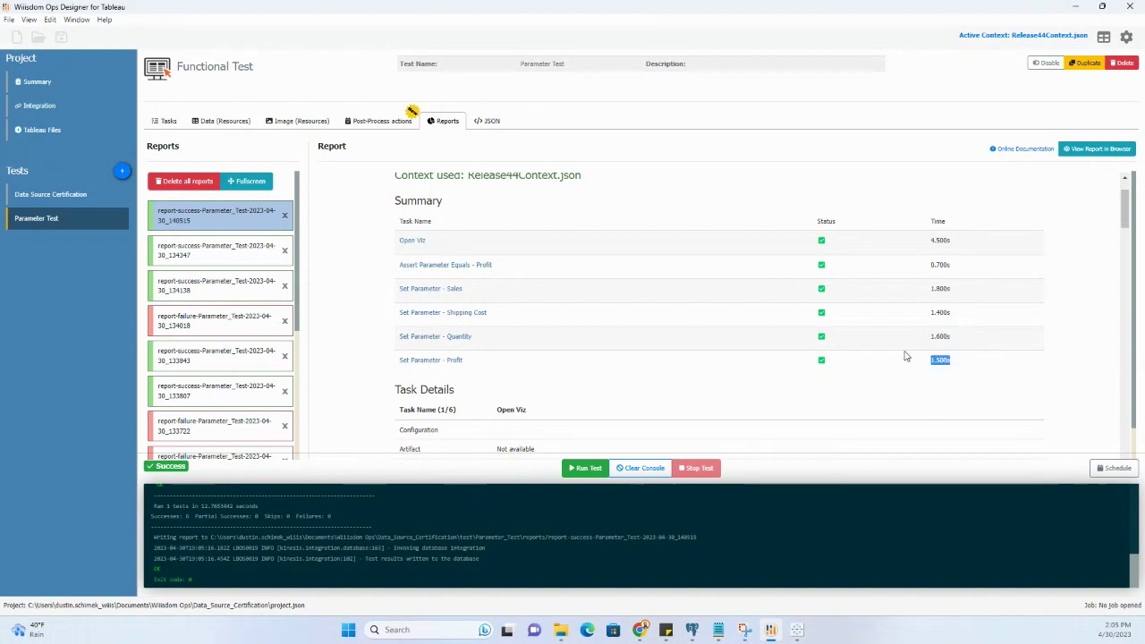
drag(927, 288, 954, 338)
click(935, 362)
double_click(935, 361)
click(939, 392)
Step: Bring the Dynamic Axis Title Example workbook in Tableau Desktop to the front
click(796, 630)
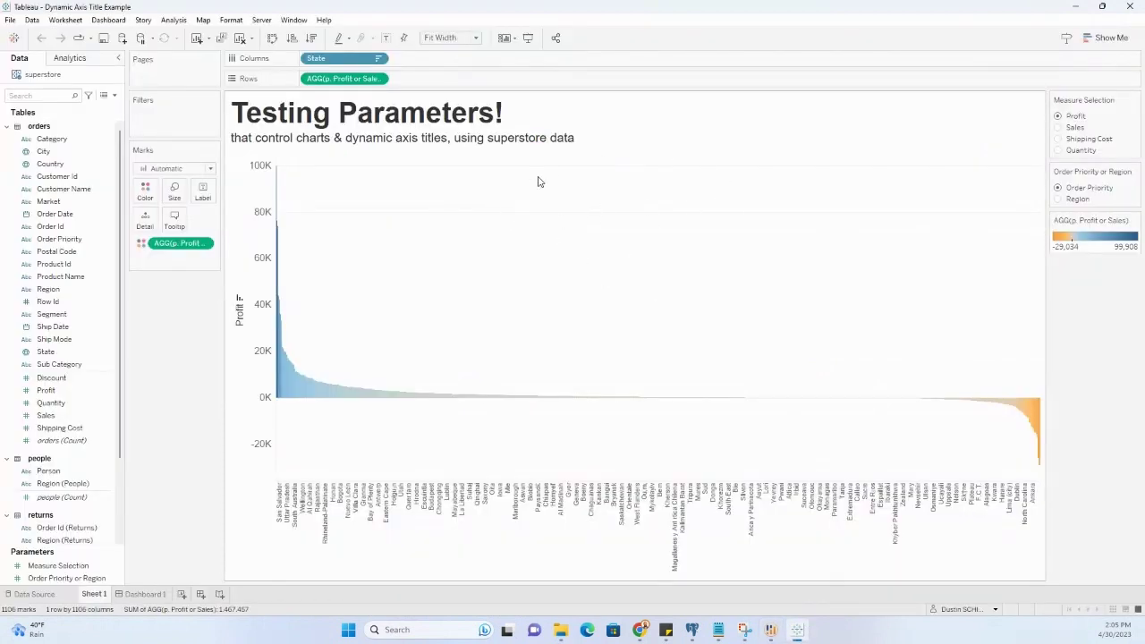